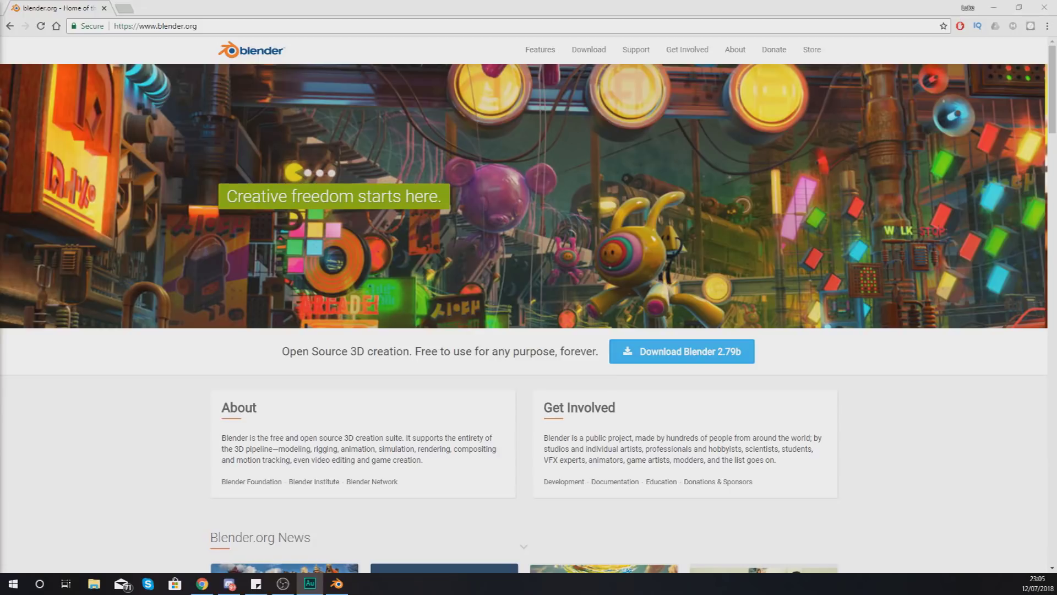
# Step: Skim the features on the Blender website, then switch to Blender and dismiss its splash screen
pyautogui.scroll(-12, 87, 463)
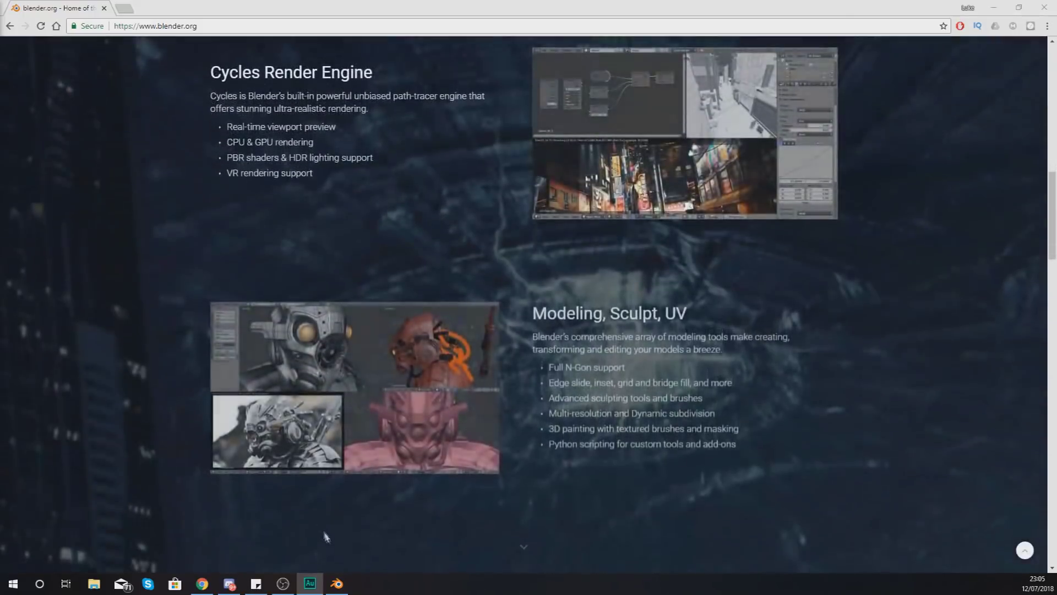
pyautogui.click(337, 583)
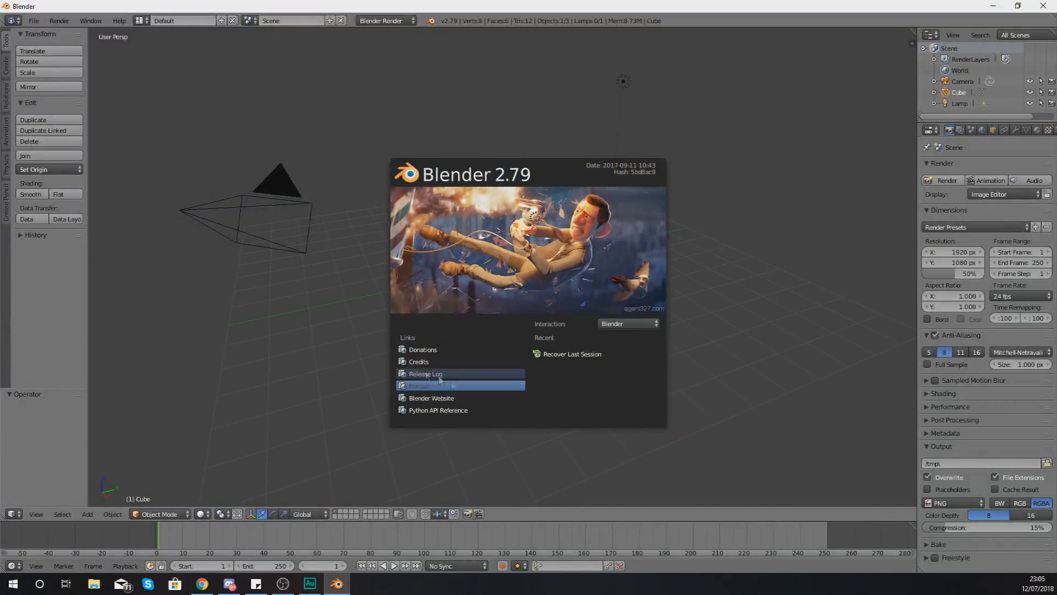
pyautogui.click(369, 346)
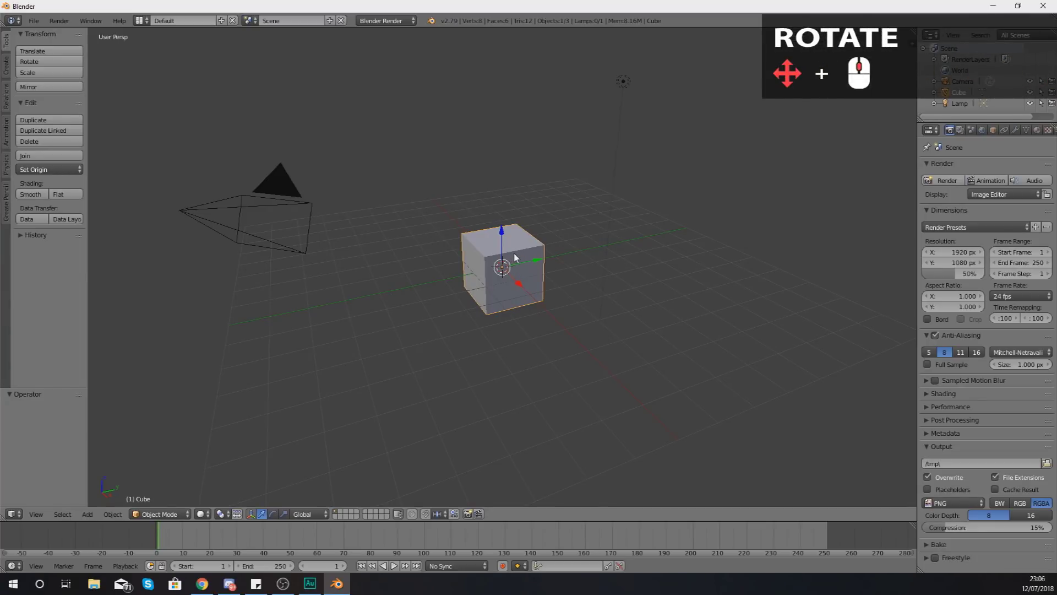
# Step: Examine the default cube from a different angle, position and distance in the 3D view
pyautogui.moveTo(516, 257)
pyautogui.mouseDown(button='middle')
pyautogui.moveTo(399, 260)
pyautogui.moveTo(576, 281)
pyautogui.moveTo(670, 241)
pyautogui.moveTo(276, 241)
pyautogui.moveTo(406, 260)
pyautogui.moveTo(534, 246)
pyautogui.moveTo(455, 246)
pyautogui.moveTo(468, 249)
pyautogui.moveTo(433, 255)
pyautogui.moveTo(528, 250)
pyautogui.mouseUp(button='middle')
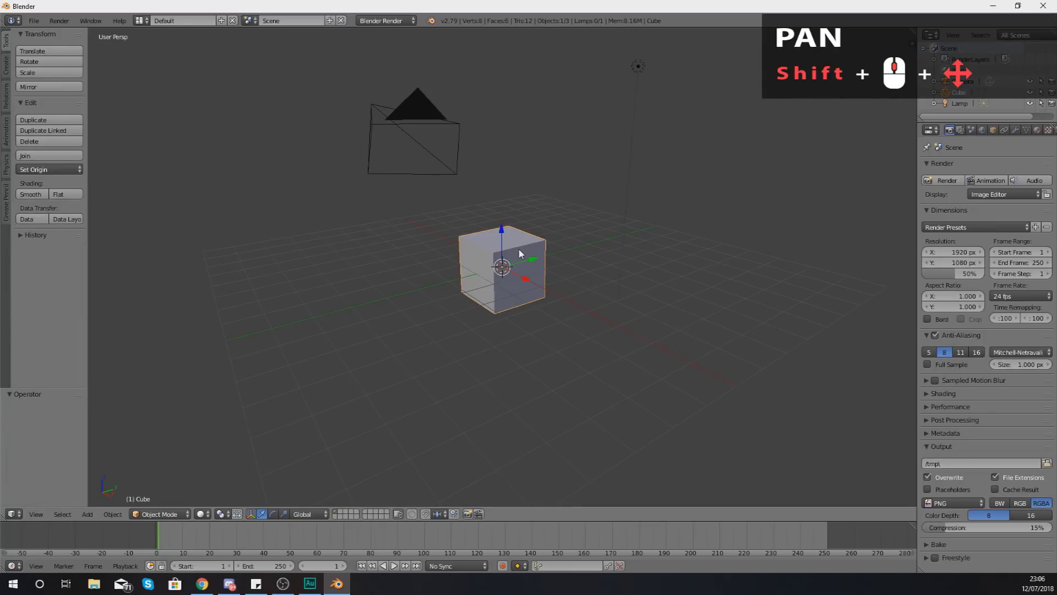
pyautogui.moveTo(520, 254)
pyautogui.keyDown('shift'); pyautogui.mouseDown(button='middle')
pyautogui.moveTo(694, 250)
pyautogui.moveTo(435, 245)
pyautogui.moveTo(487, 234)
pyautogui.moveTo(338, 350)
pyautogui.moveTo(604, 246)
pyautogui.moveTo(434, 272)
pyautogui.moveTo(495, 241)
pyautogui.moveTo(519, 271)
pyautogui.moveTo(473, 270)
pyautogui.moveTo(537, 251)
pyautogui.moveTo(481, 253)
pyautogui.moveTo(538, 245)
pyautogui.moveTo(500, 272)
pyautogui.moveTo(506, 265)
pyautogui.mouseUp(button='middle'); pyautogui.keyUp('shift')
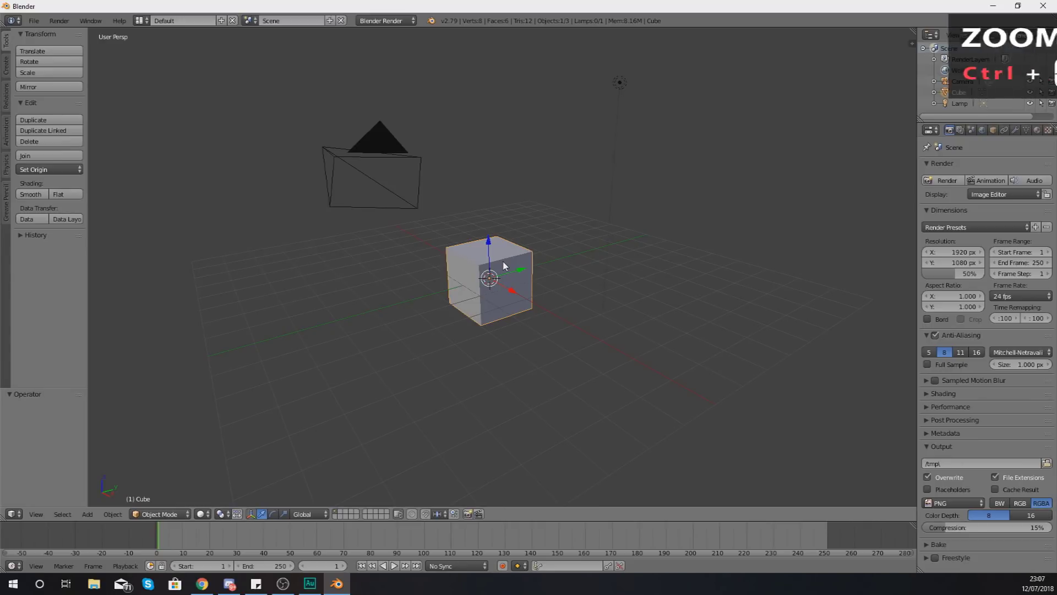
pyautogui.keyDown('ctrl'); pyautogui.moveTo(503, 266); pyautogui.dragTo(480, 307, button='middle'); pyautogui.keyUp('ctrl')
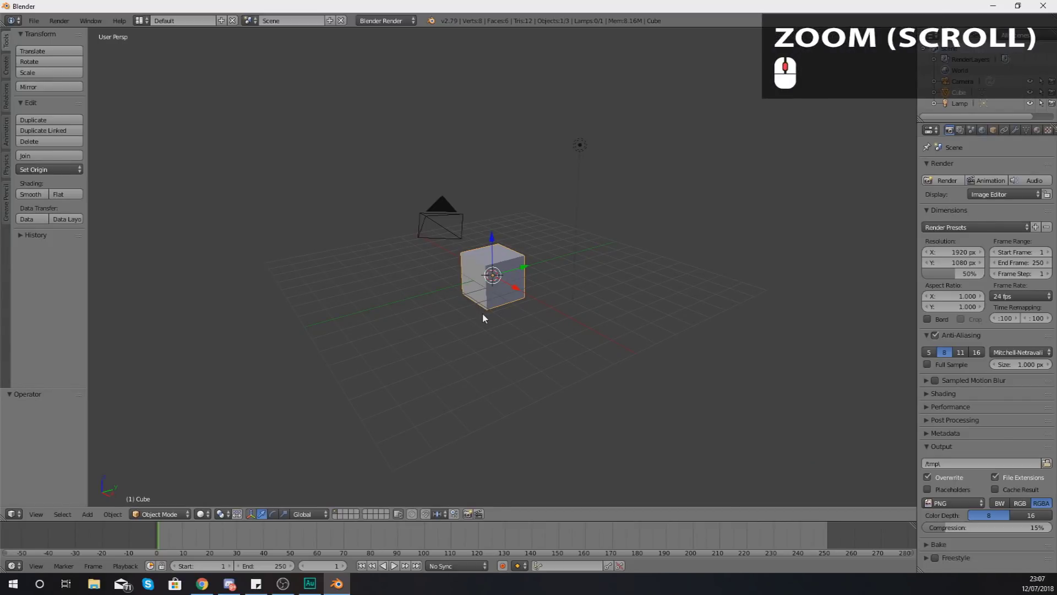
# Step: Inspect the default cube up close and from farther away, finishing with the camera and lamp in view
pyautogui.scroll(6, 483, 318)
pyautogui.scroll(-7, 483, 318)
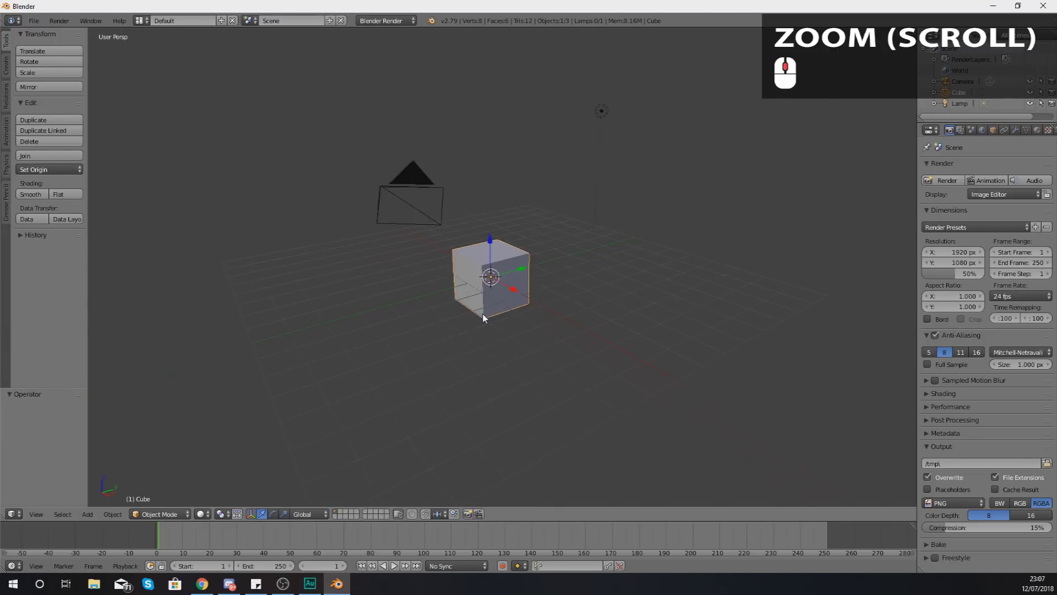
pyautogui.scroll(6, 483, 318)
pyautogui.scroll(-5, 483, 318)
pyautogui.scroll(4, 483, 318)
pyautogui.scroll(-8, 484, 318)
pyautogui.scroll(9, 484, 318)
pyautogui.scroll(-1, 483, 318)
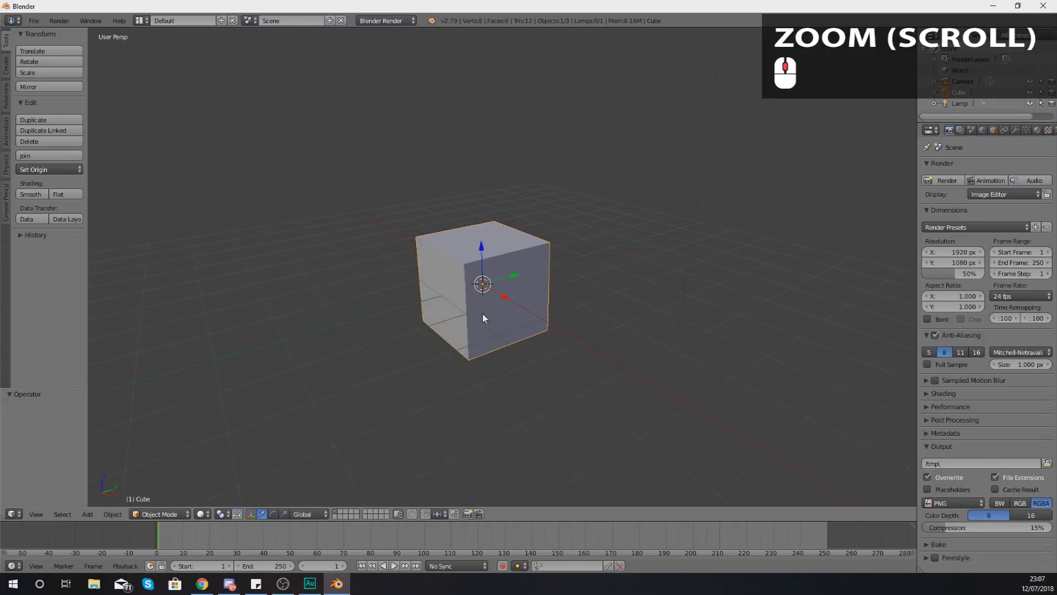
pyautogui.scroll(-7, 484, 318)
pyautogui.scroll(3, 484, 318)
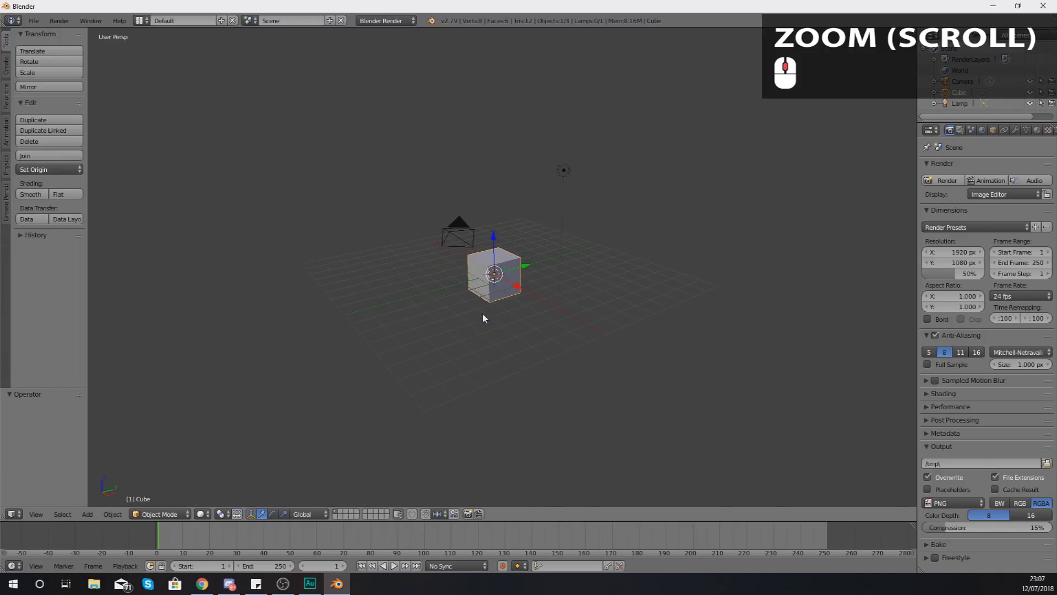
pyautogui.scroll(4, 496, 319)
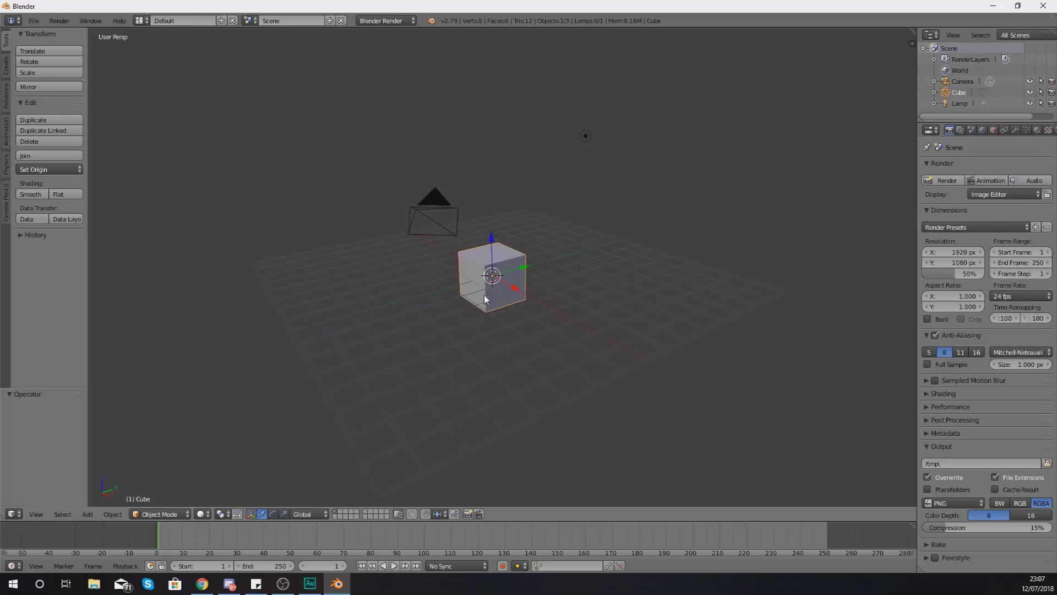
pyautogui.scroll(6, 477, 279)
pyautogui.scroll(-1, 445, 188)
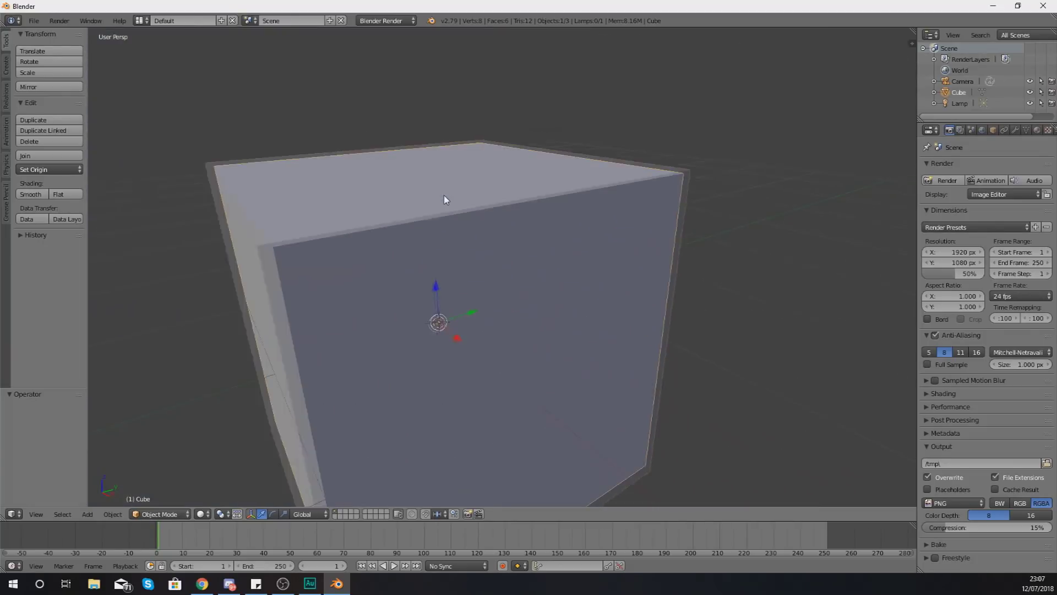
pyautogui.scroll(-3, 445, 199)
pyautogui.scroll(3, 448, 217)
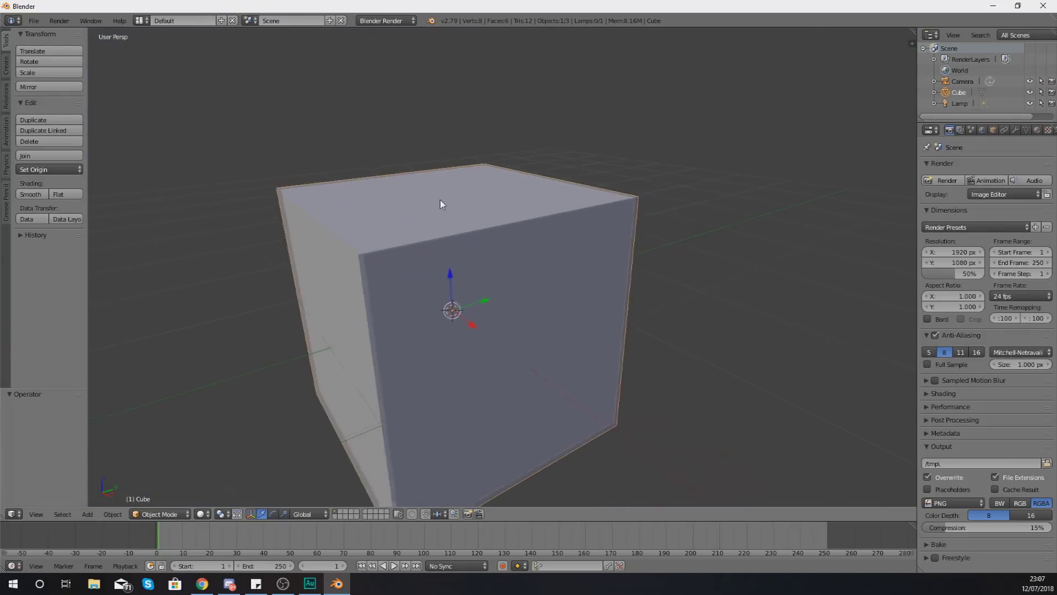
pyautogui.scroll(-5, 446, 240)
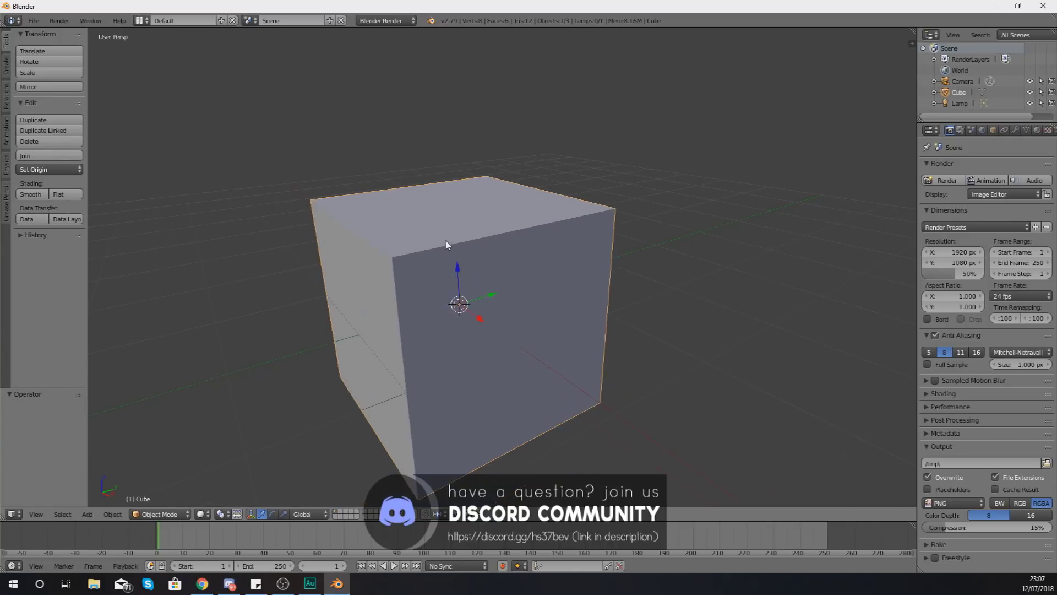
pyautogui.scroll(-4, 446, 240)
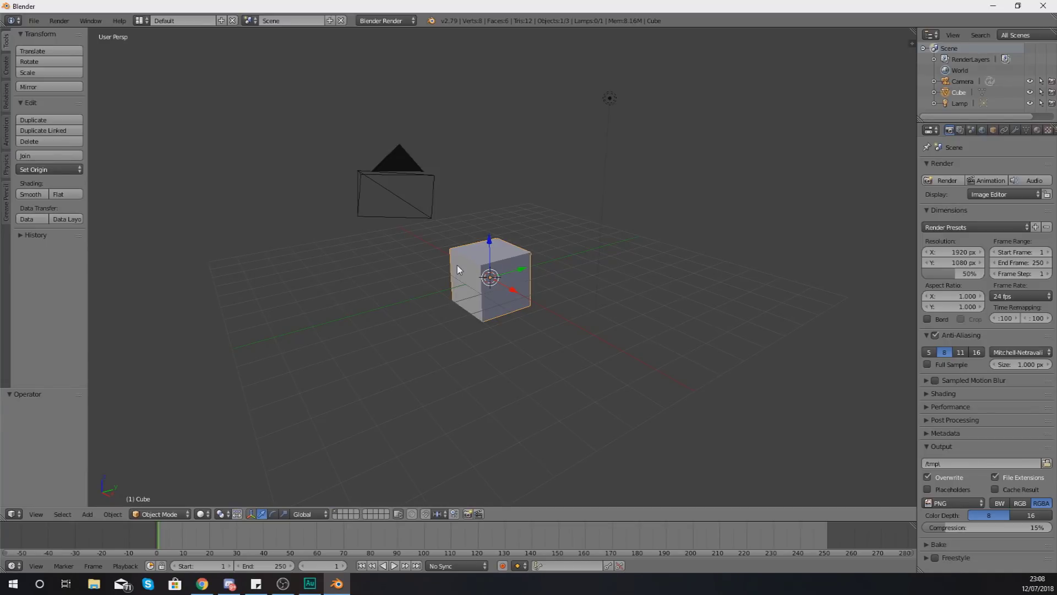
# Step: Look at the cube through the scene camera, toggling between the user and camera perspectives
pyautogui.press('KP_0')
pyautogui.press('KP_0')
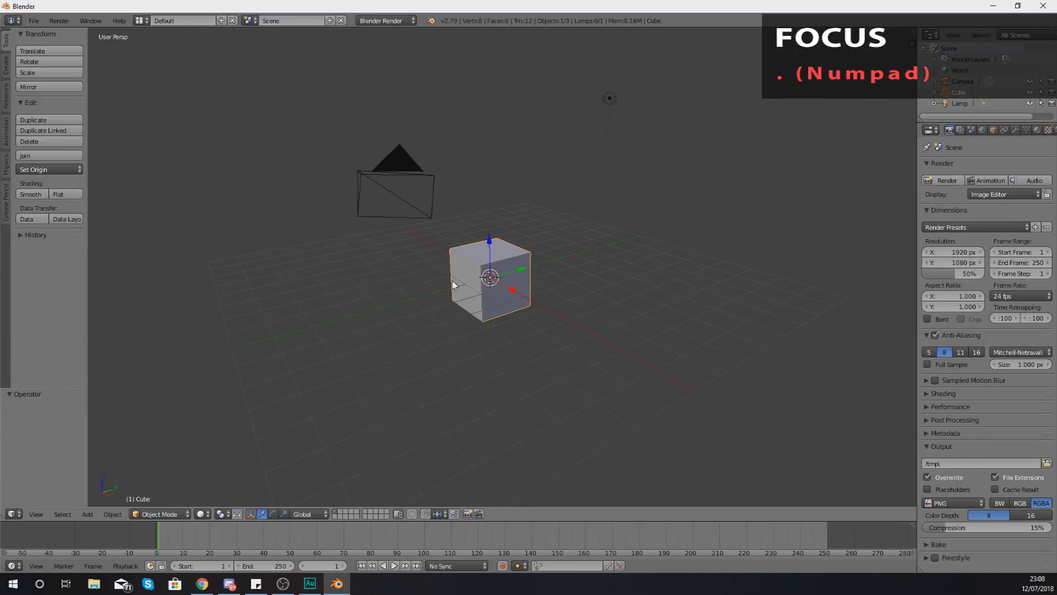
pyautogui.press('KP_0')
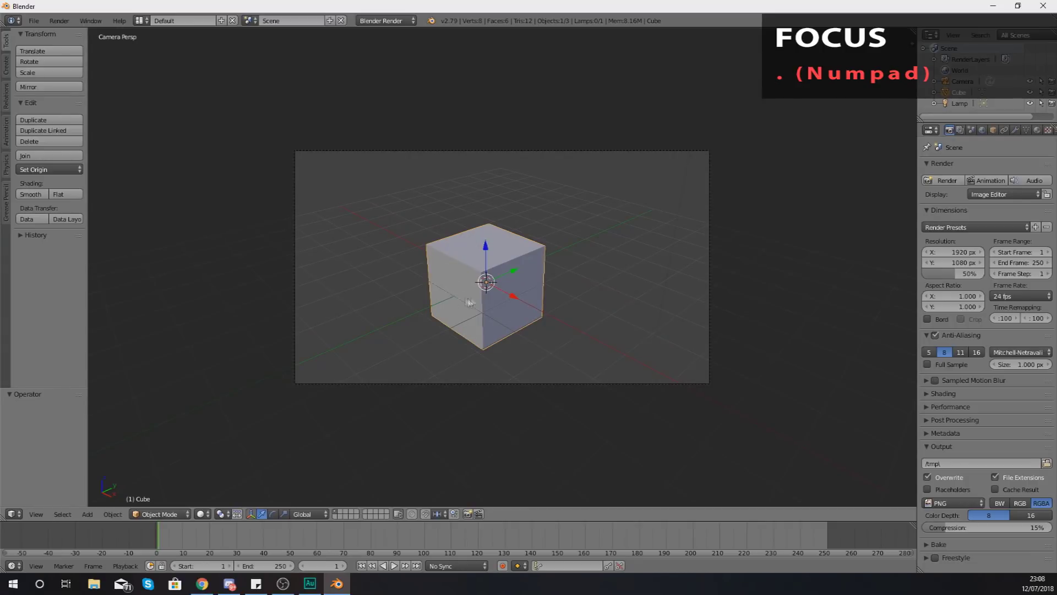
# Step: Focus the view on the selected cube and view it from a lower, nearly side-on angle
pyautogui.press('KP_Decimal')
pyautogui.scroll(-5, 477, 302)
pyautogui.moveTo(477, 301); pyautogui.dragTo(545, 268, button='middle')
# Step: Check the cube through the scene camera again and return to the user perspective
pyautogui.press('KP_0')
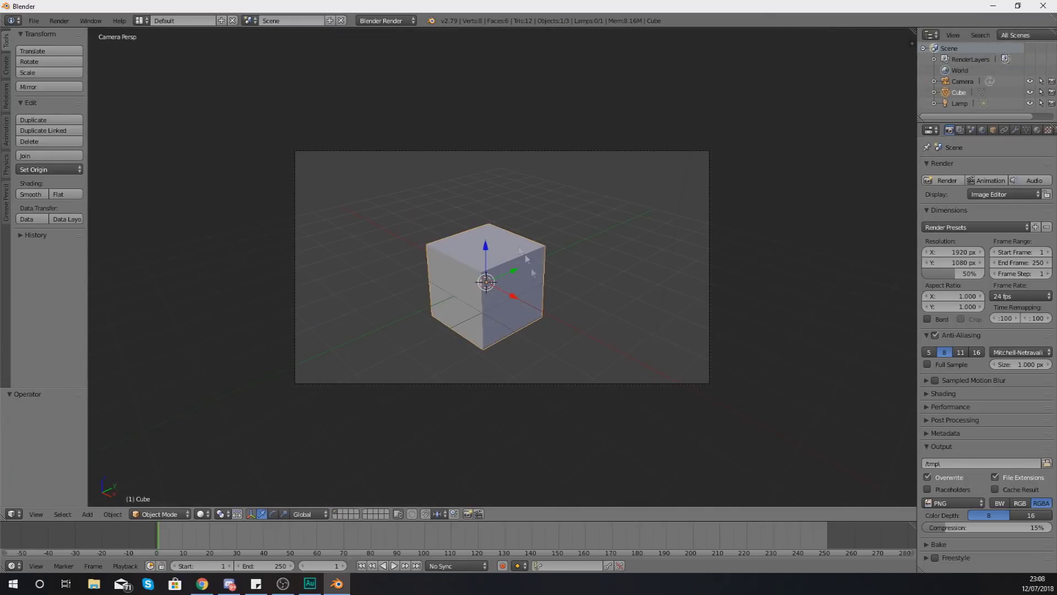
pyautogui.press('KP_0')
pyautogui.press('KP_0')
pyautogui.press('KP_0')
pyautogui.scroll(6, 515, 305)
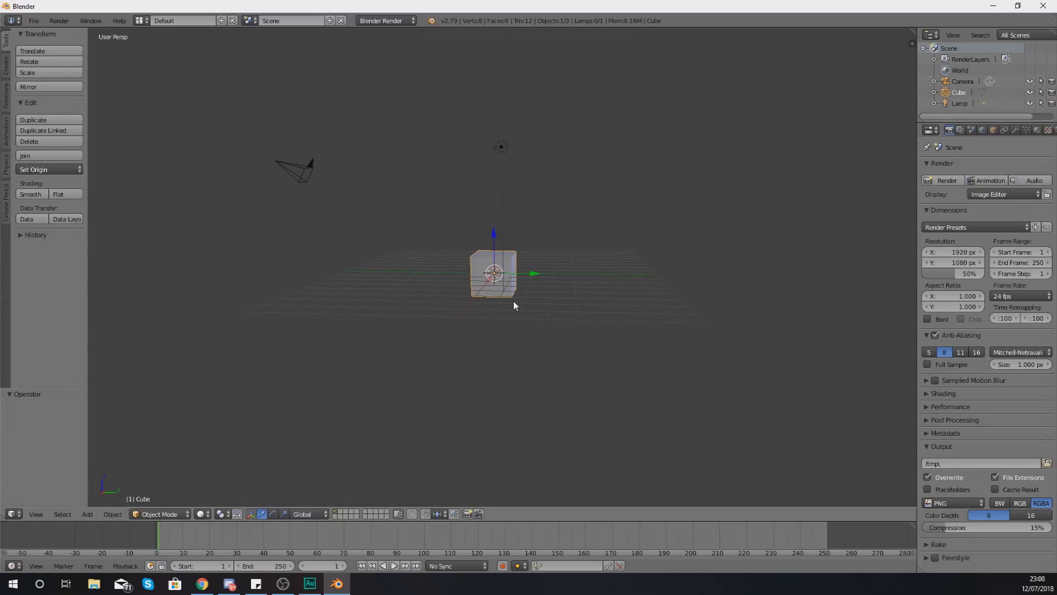